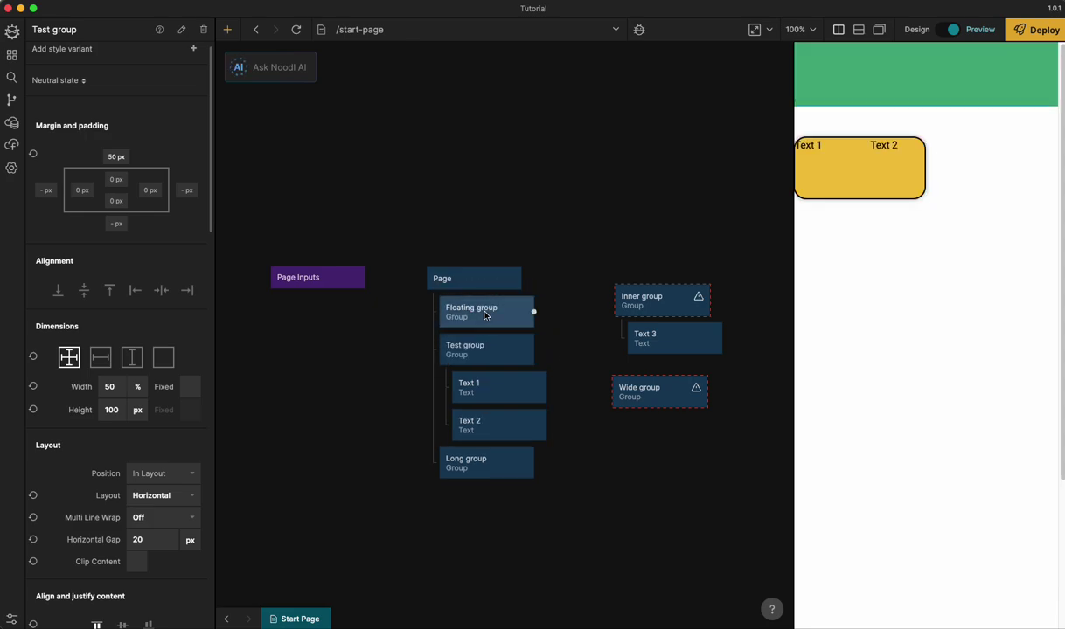
# - Set the Floating group's layout position to Absolute
pyautogui.click(485, 315)
pyautogui.scroll(-2, 78, 428)
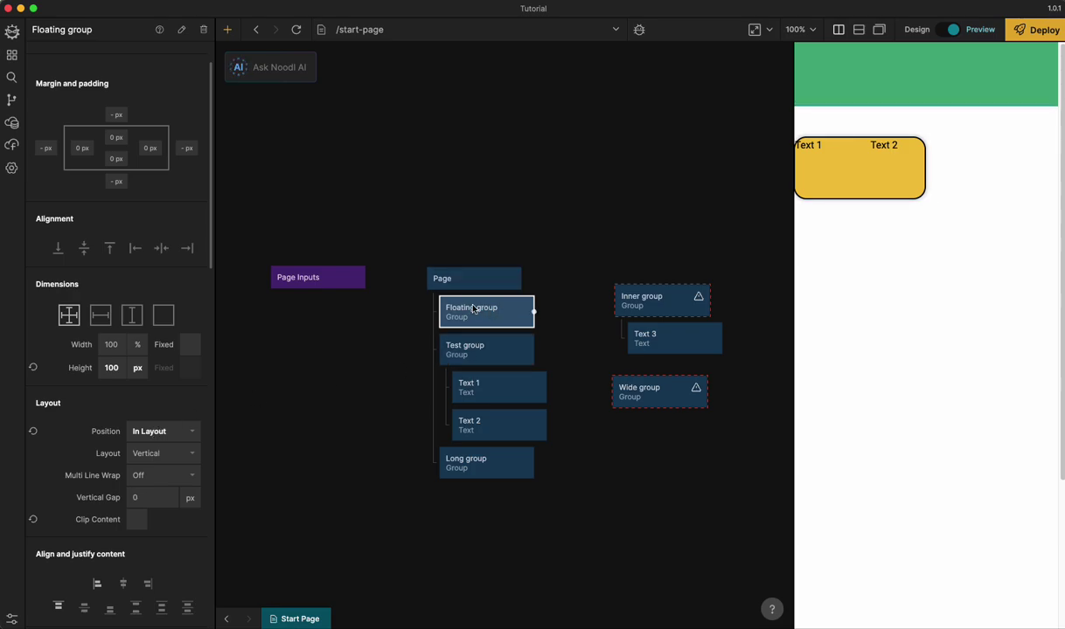
pyautogui.click(483, 351)
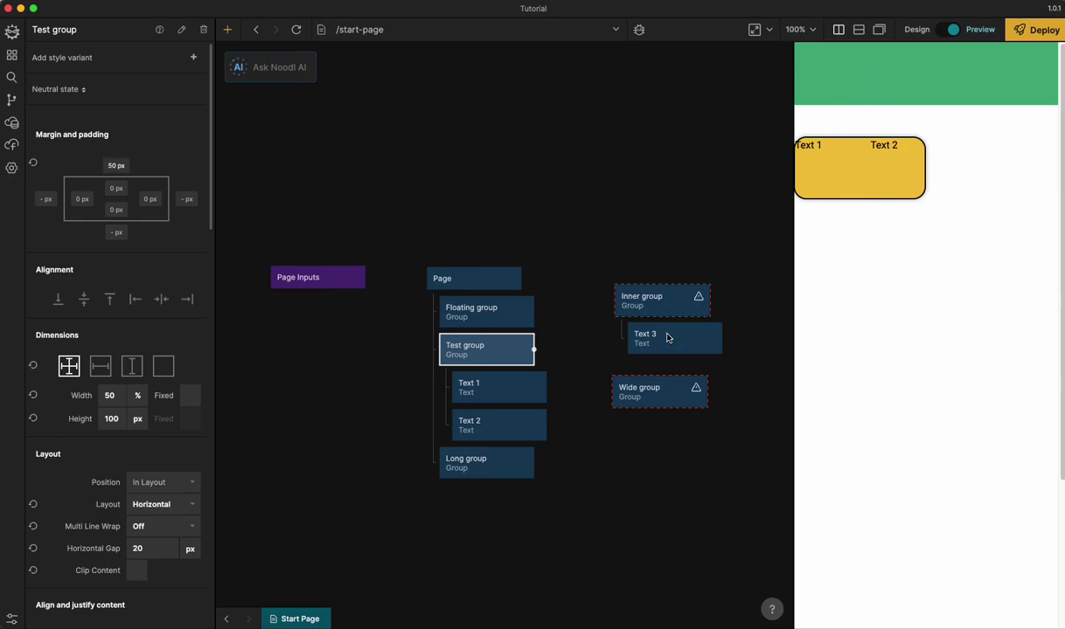
pyautogui.click(454, 308)
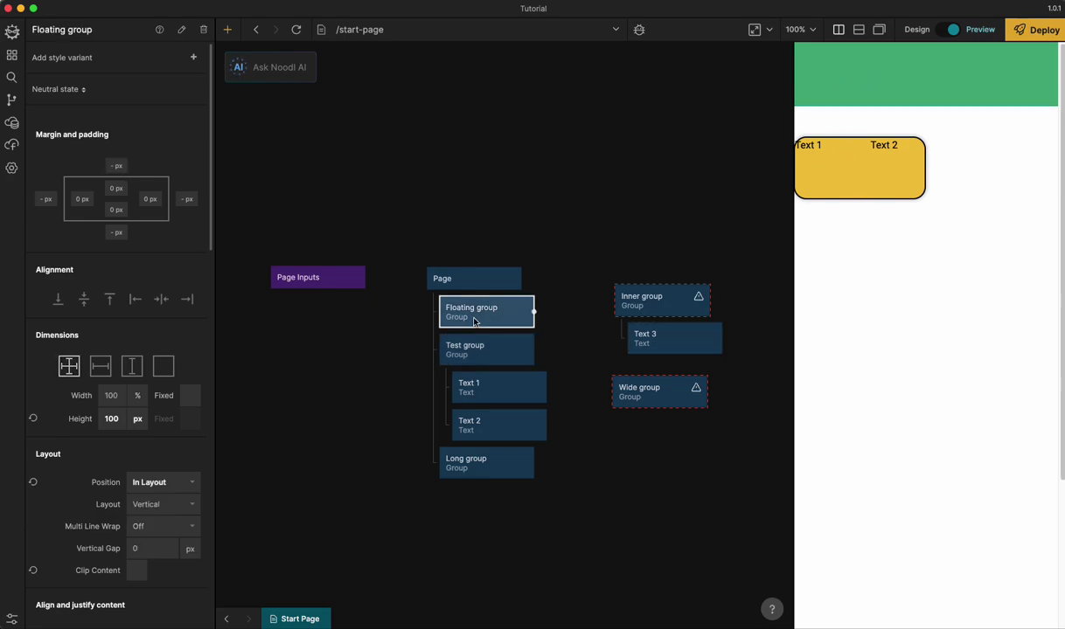
pyautogui.click(161, 480)
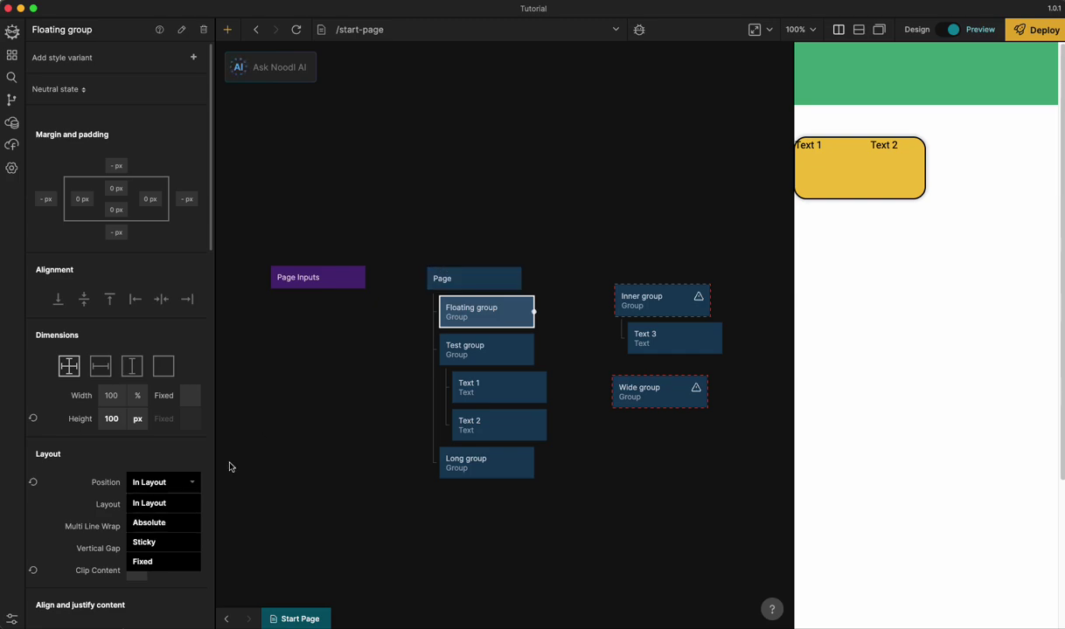
pyautogui.click(148, 523)
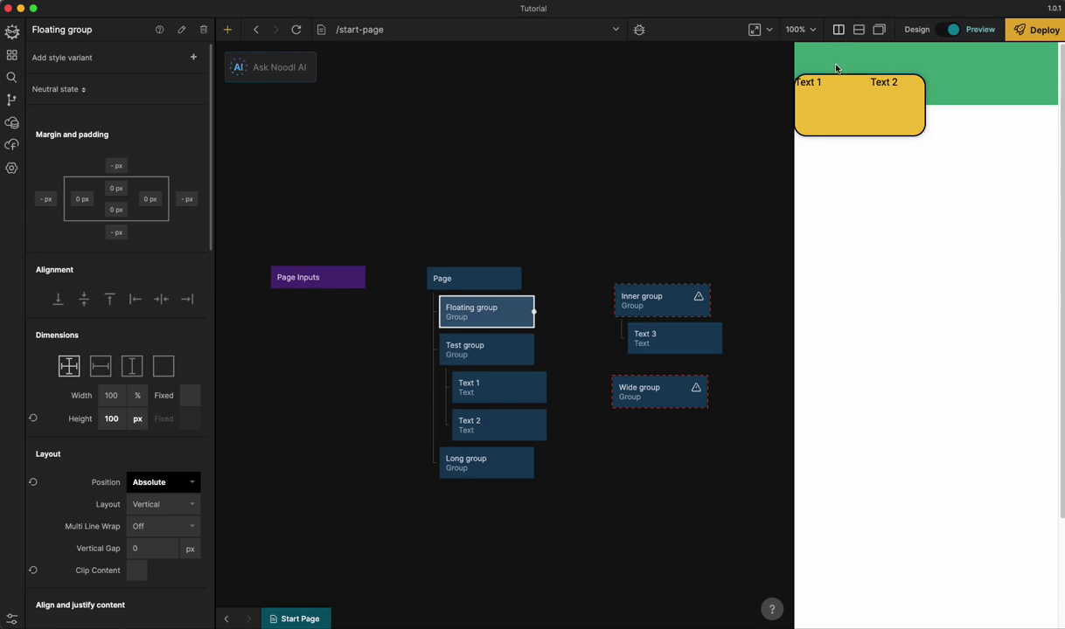
# - Set the Floating group's zIndex to 1
pyautogui.click(470, 355)
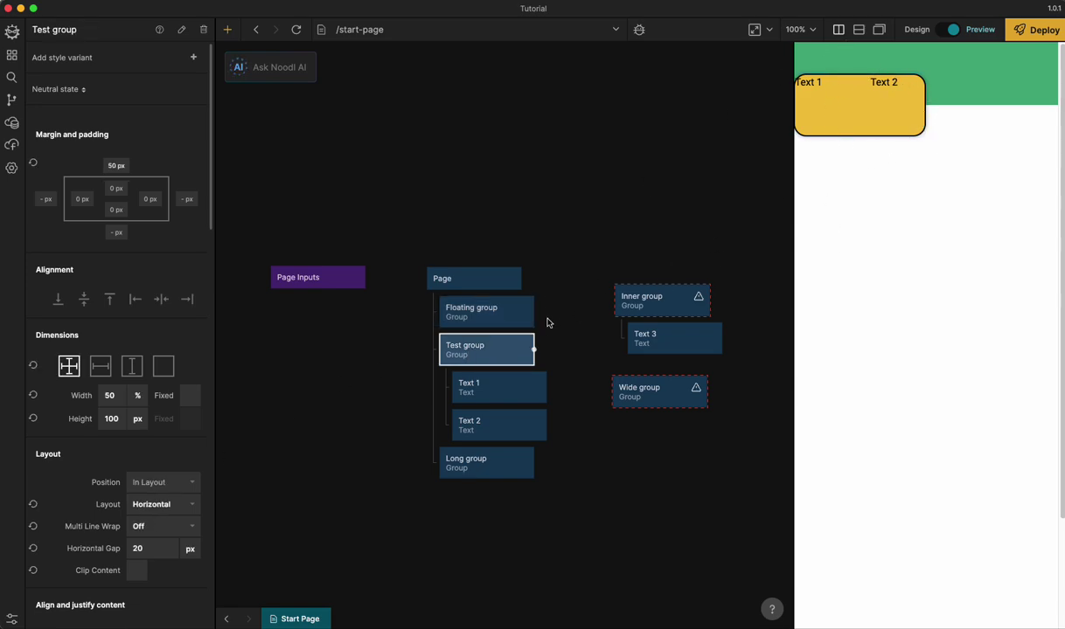
pyautogui.click(487, 318)
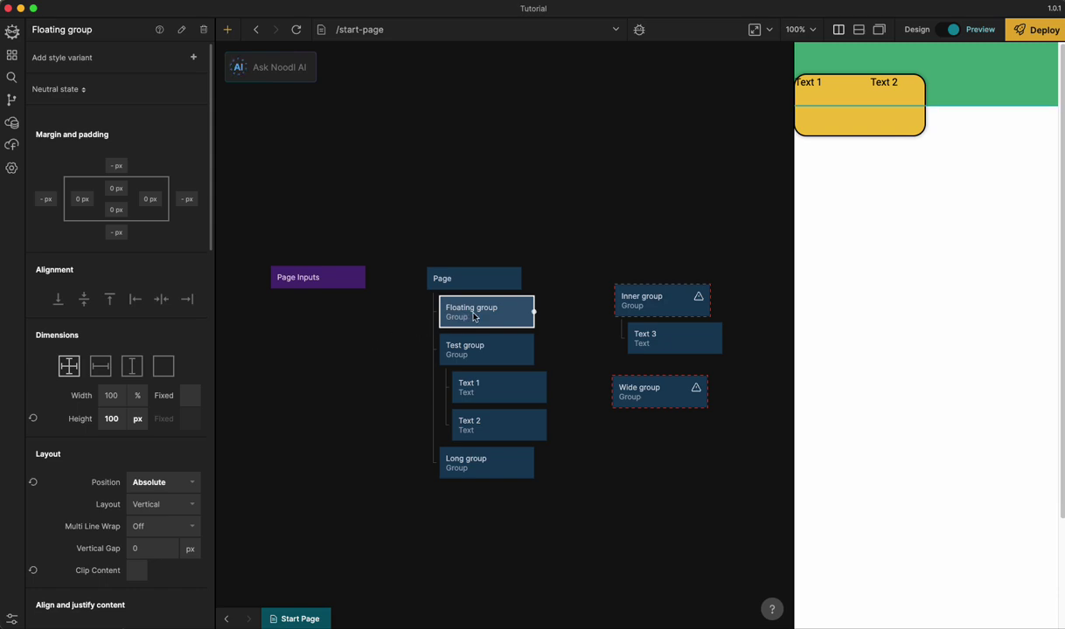
pyautogui.scroll(-2, 85, 466)
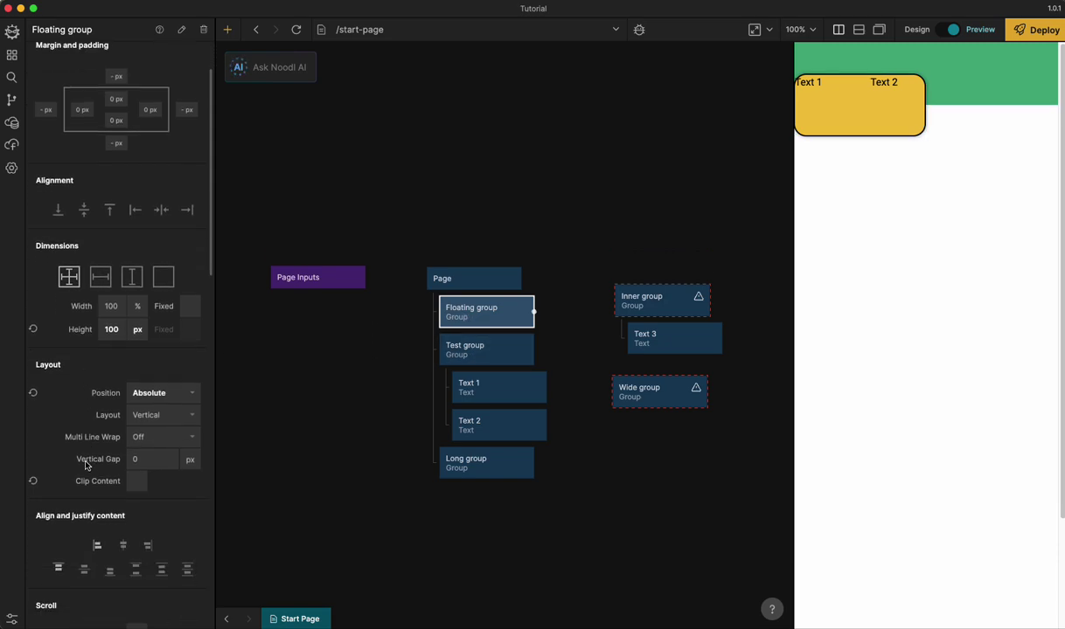
pyautogui.scroll(-8, 85, 466)
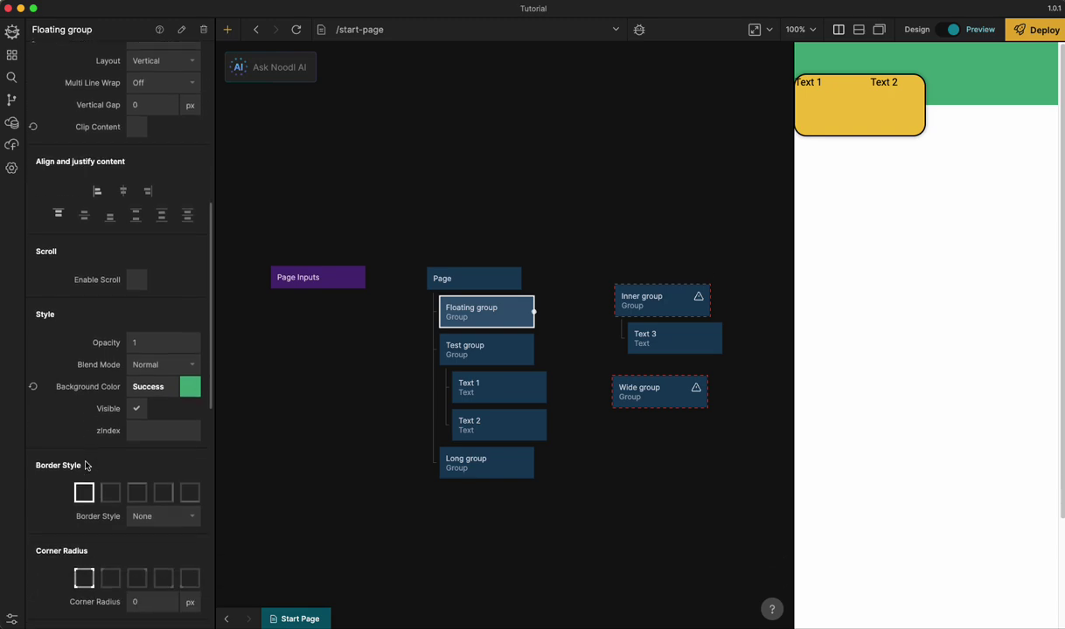
pyautogui.click(154, 430)
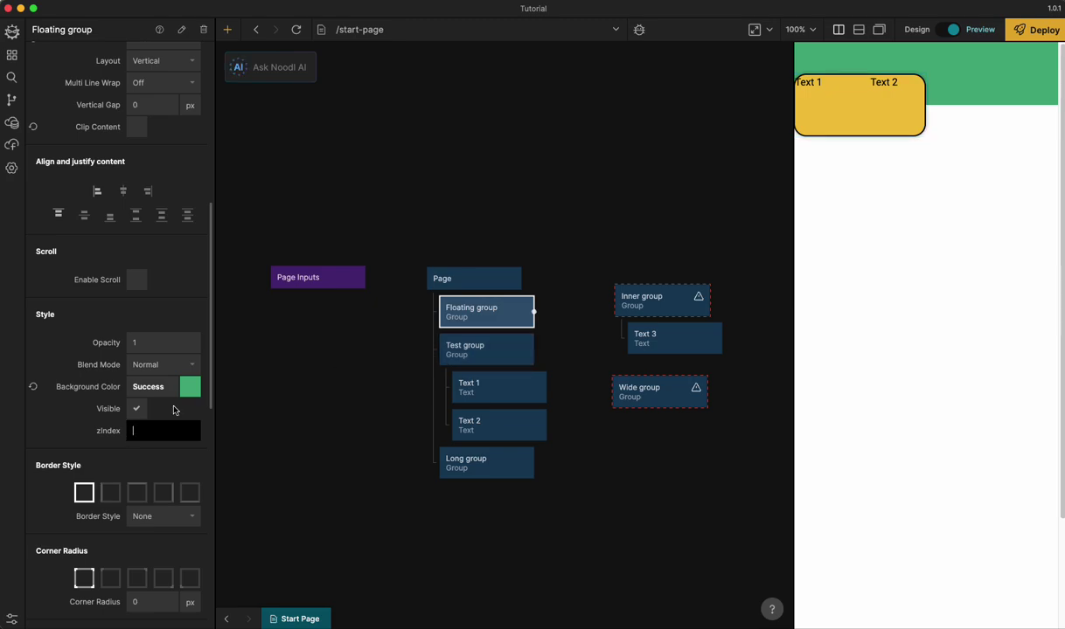
pyautogui.click(329, 399)
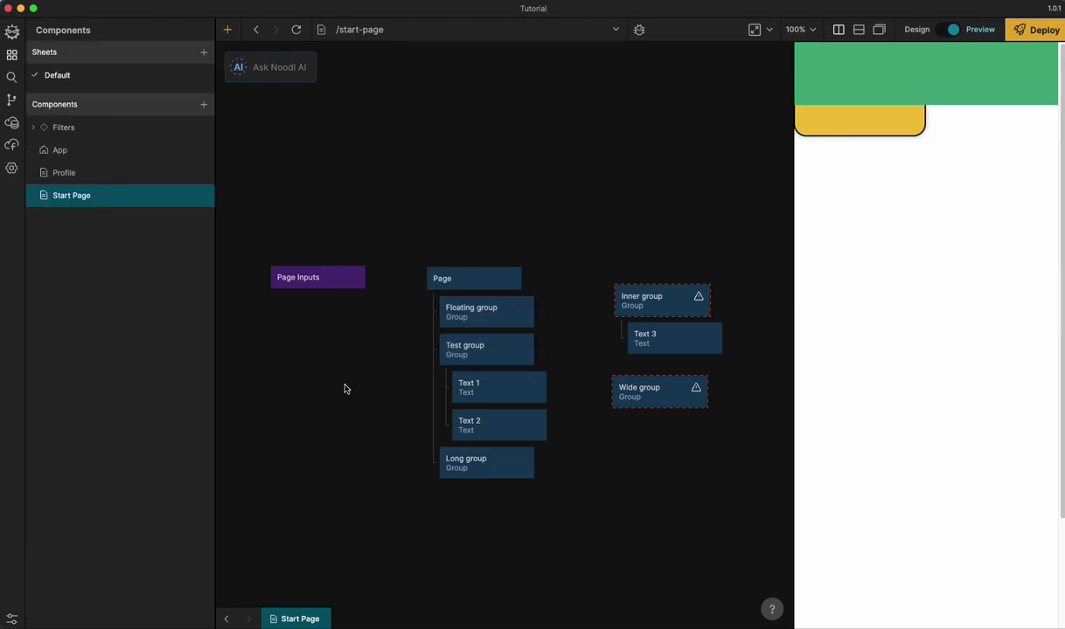
# - Reset the Floating group's zIndex to its default
pyautogui.click(491, 317)
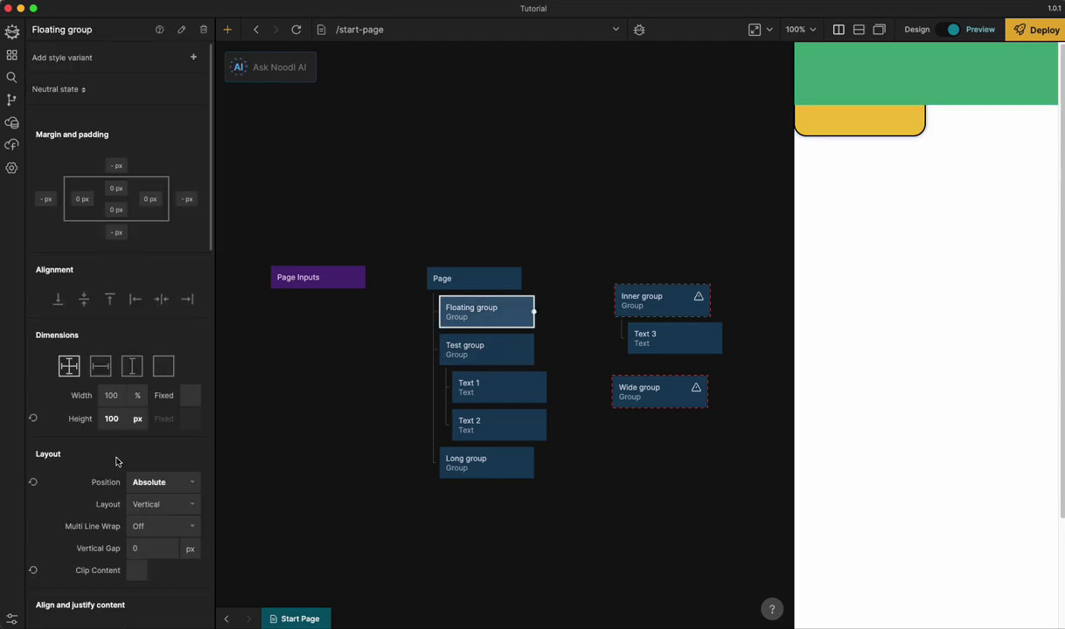
pyautogui.scroll(-5, 92, 539)
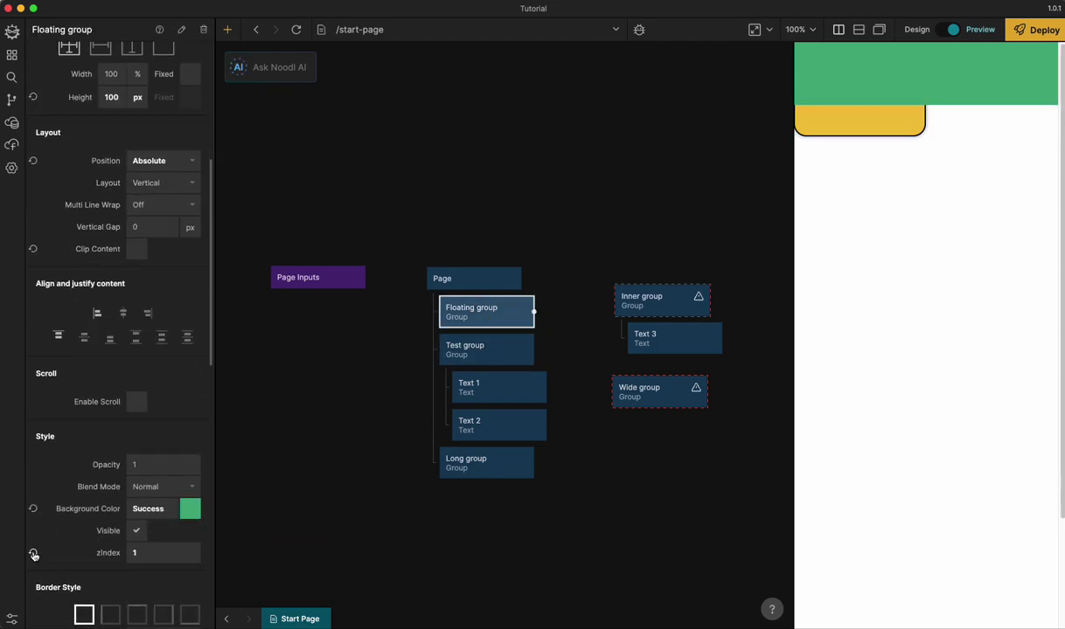
pyautogui.scroll(-1, 149, 451)
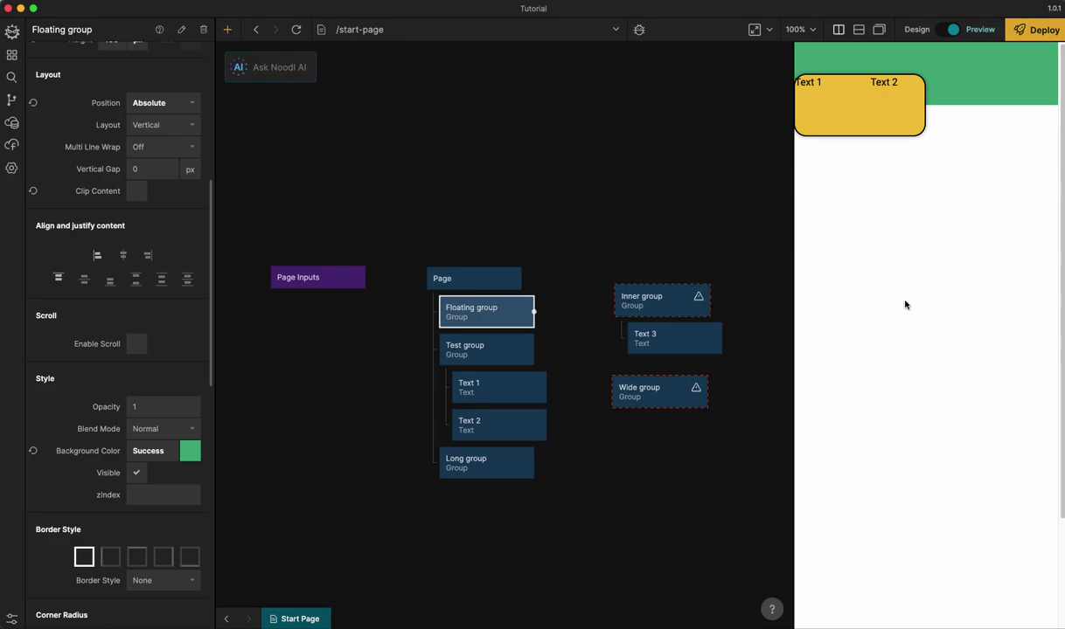
# - Scroll the page preview to check how the absolutely positioned Floating group moves with the content
pyautogui.moveTo(489, 474); pyautogui.dragTo(542, 469)
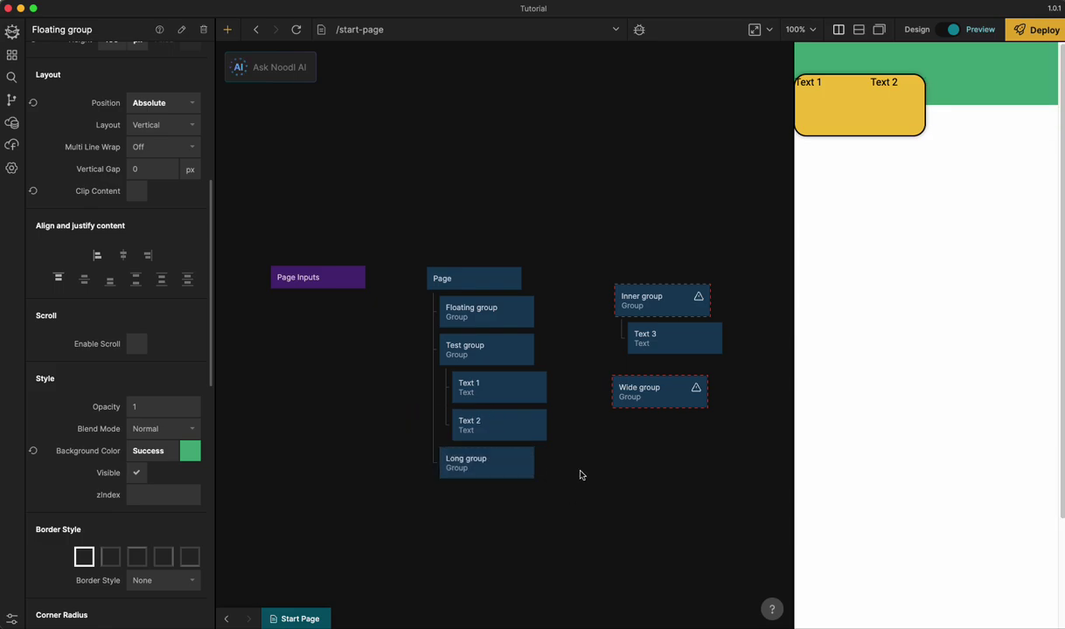
pyautogui.scroll(-1, 1030, 298)
pyautogui.scroll(-2, 1030, 297)
pyautogui.scroll(3, 1030, 297)
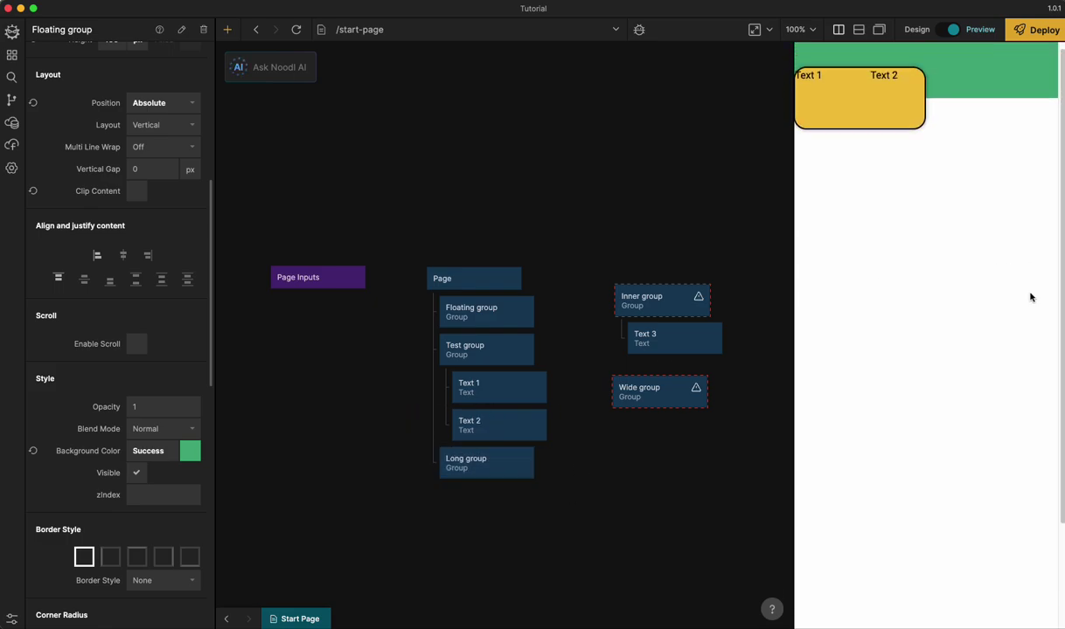
pyautogui.scroll(-3, 1030, 297)
pyautogui.scroll(4, 1030, 298)
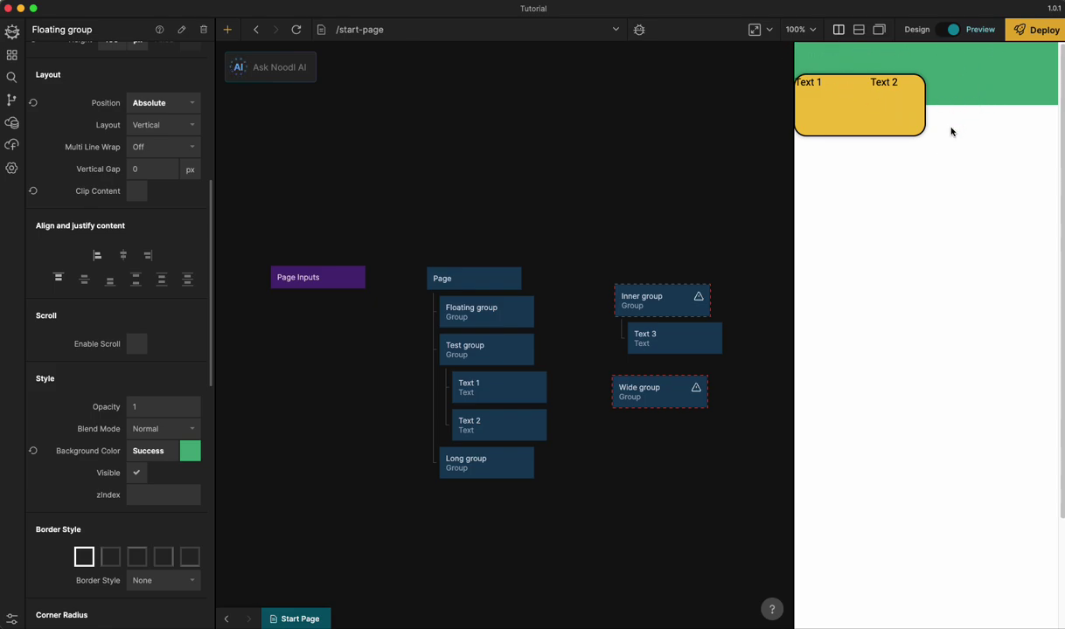
# - Change the Floating group's layout position to Fixed
pyautogui.click(479, 316)
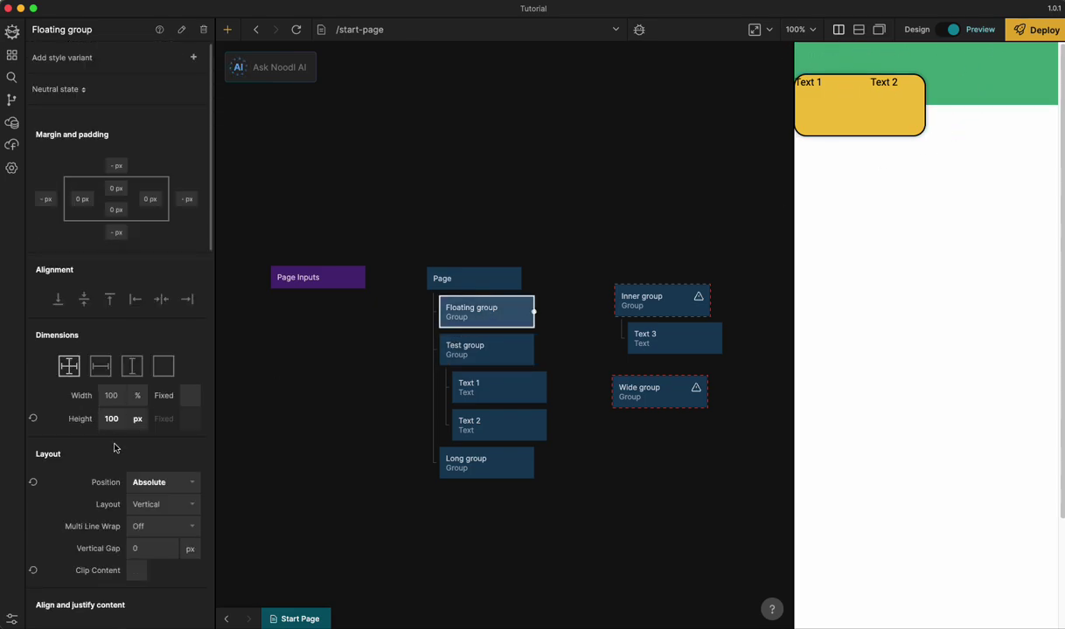
pyautogui.scroll(-1, 171, 438)
pyautogui.click(172, 443)
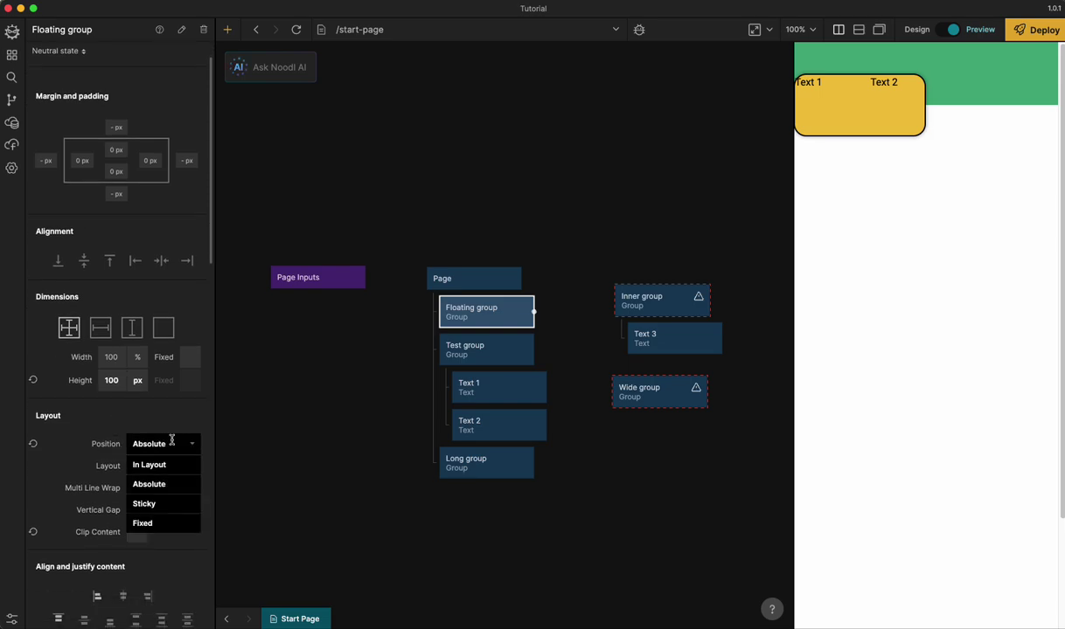
pyautogui.click(160, 523)
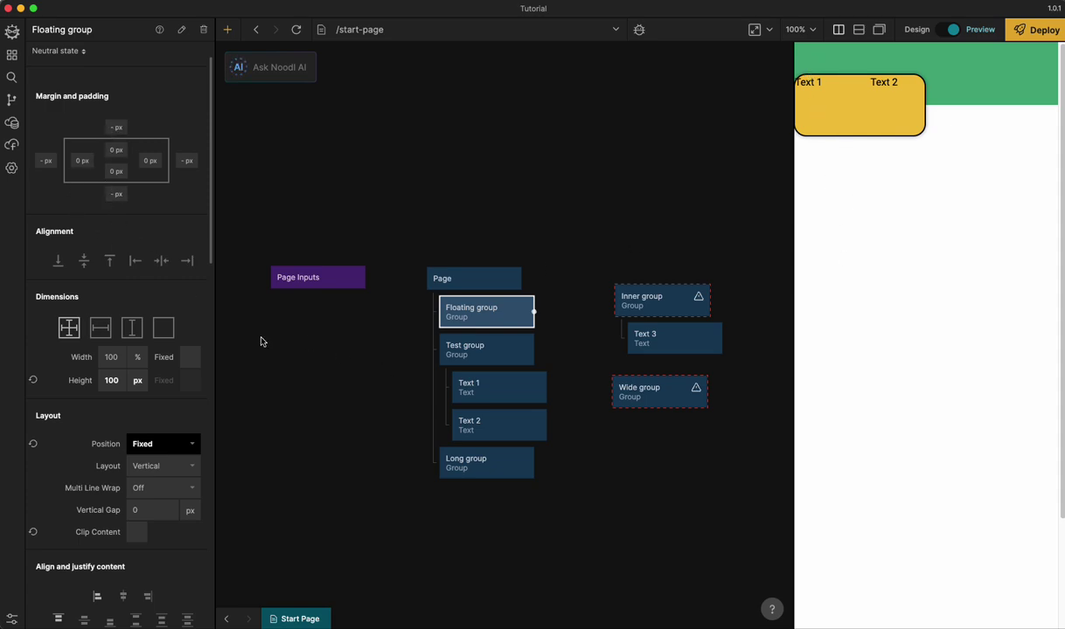
# - Change the Floating group's layout position to Sticky and test it by scrolling the page preview
pyautogui.click(158, 444)
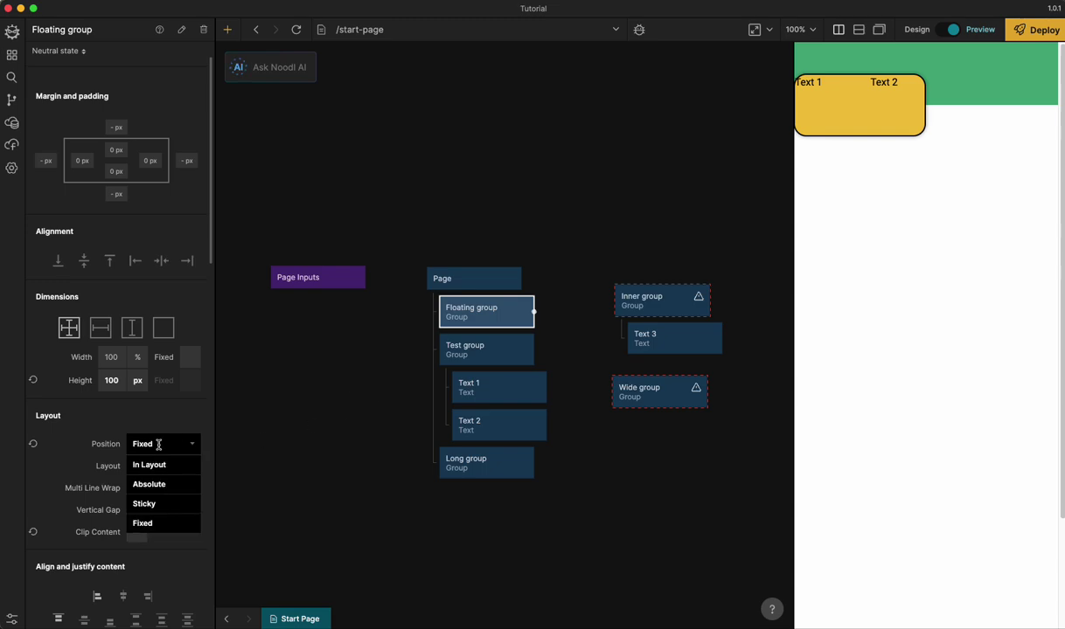
pyautogui.click(162, 505)
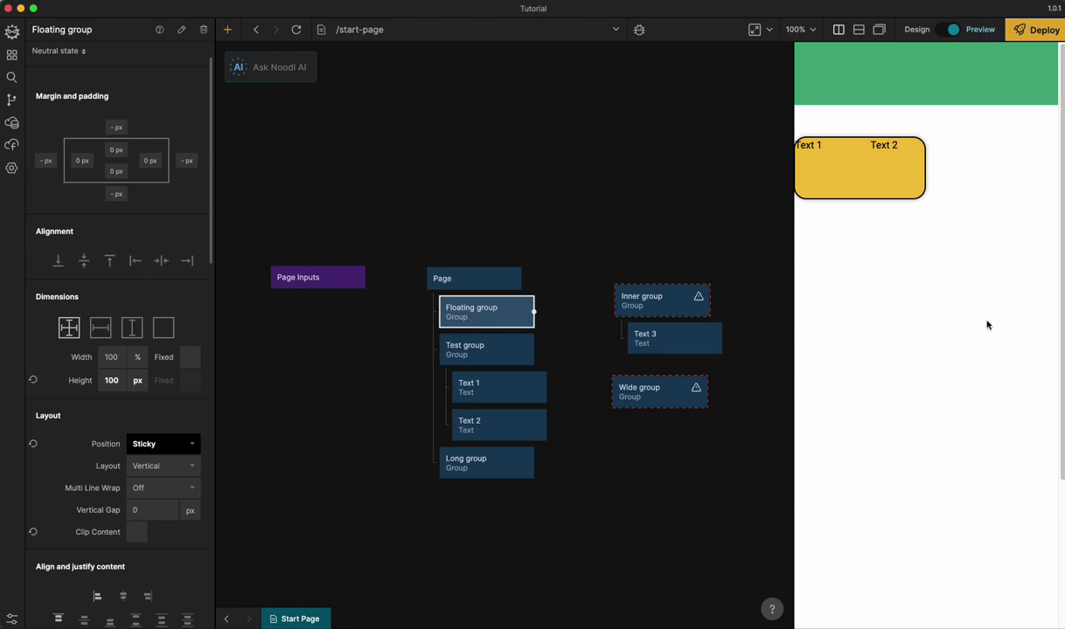
pyautogui.scroll(-3, 987, 325)
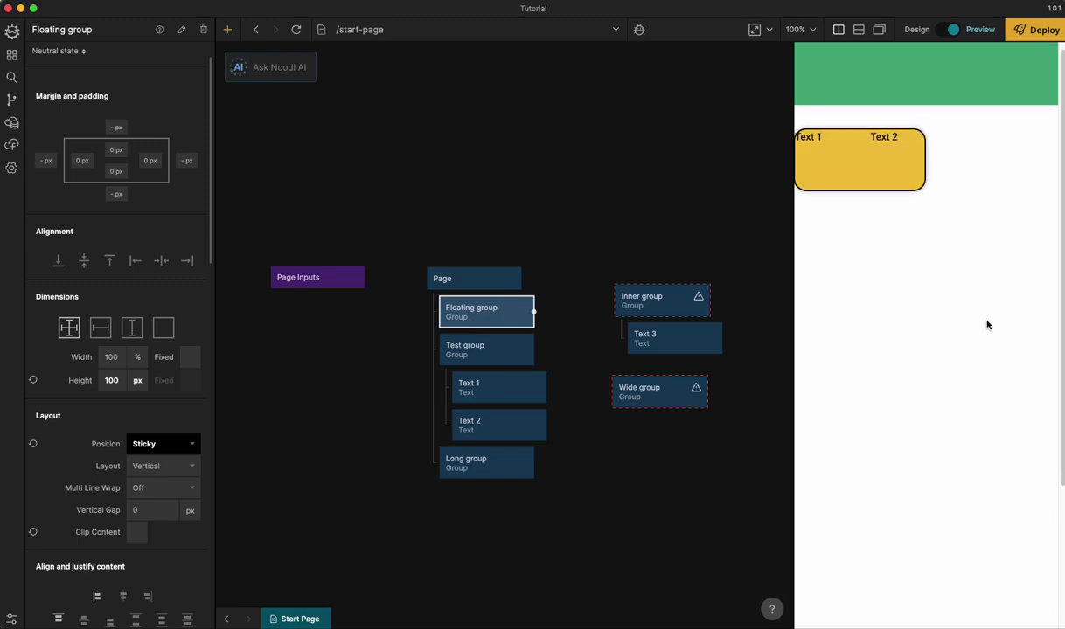
pyautogui.scroll(2, 987, 325)
pyautogui.scroll(-3, 987, 326)
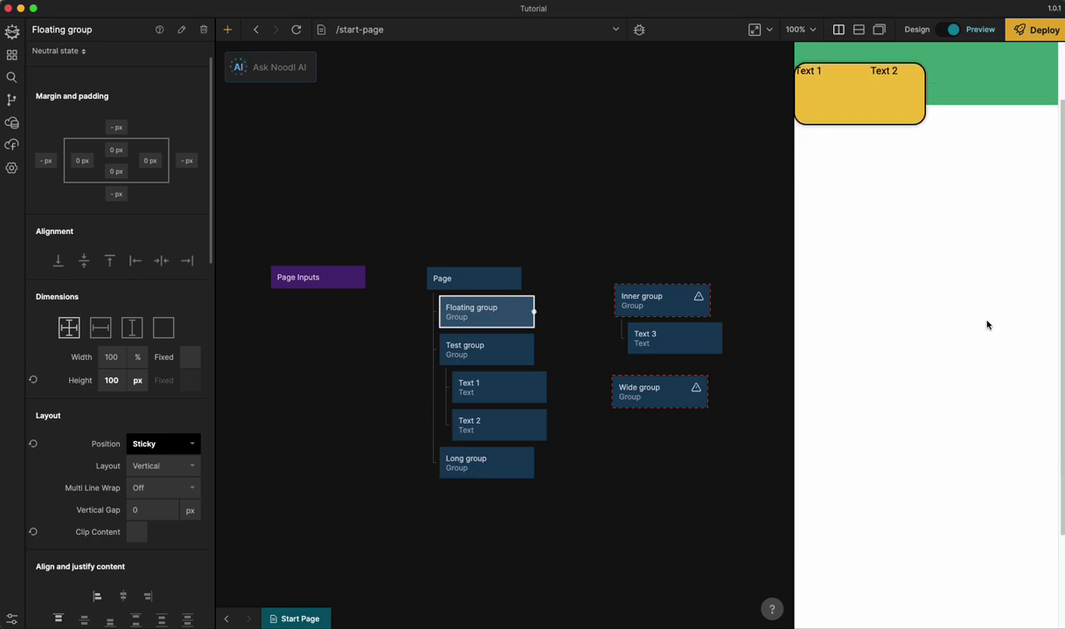
pyautogui.scroll(3, 987, 325)
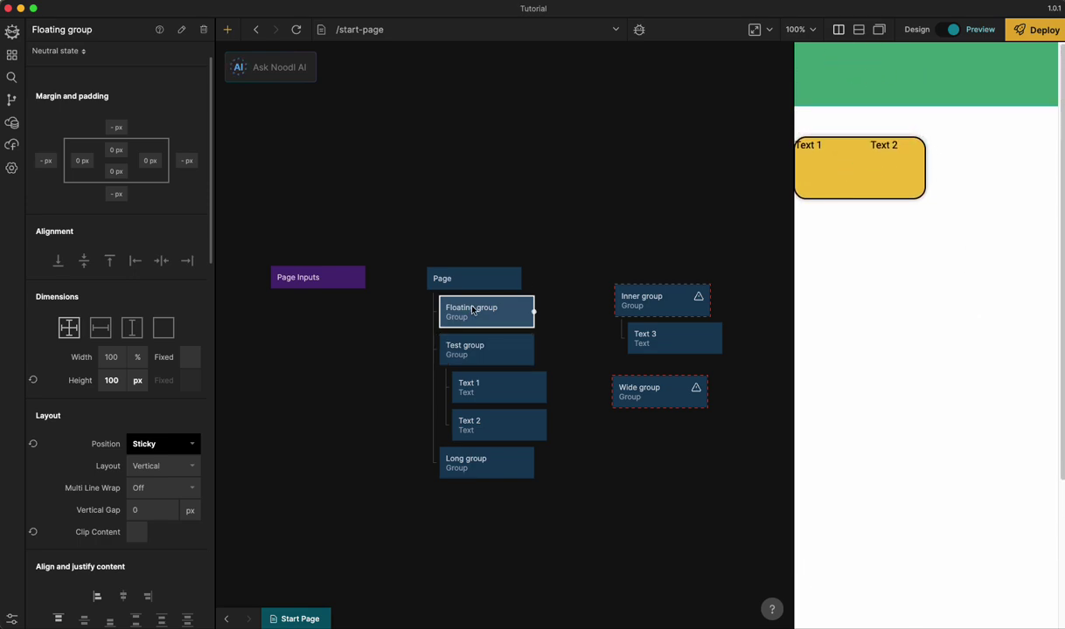
# - Move the Floating group between the Test group and the Long group, and test its sticky behaviour by scrolling the preview
pyautogui.moveTo(472, 310); pyautogui.dragTo(482, 424)
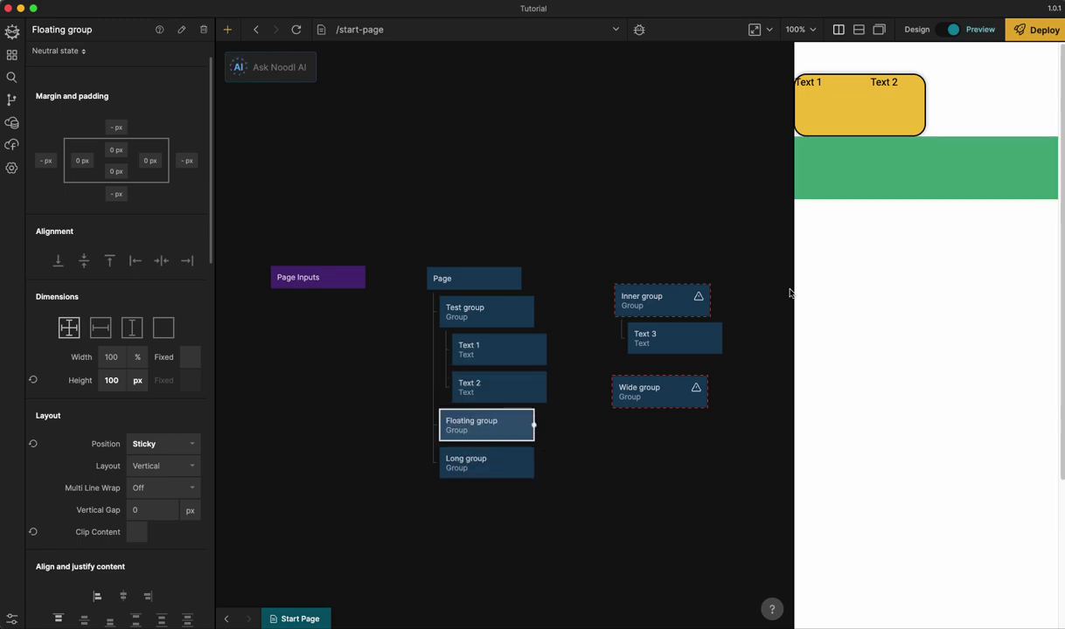
pyautogui.scroll(-1, 863, 292)
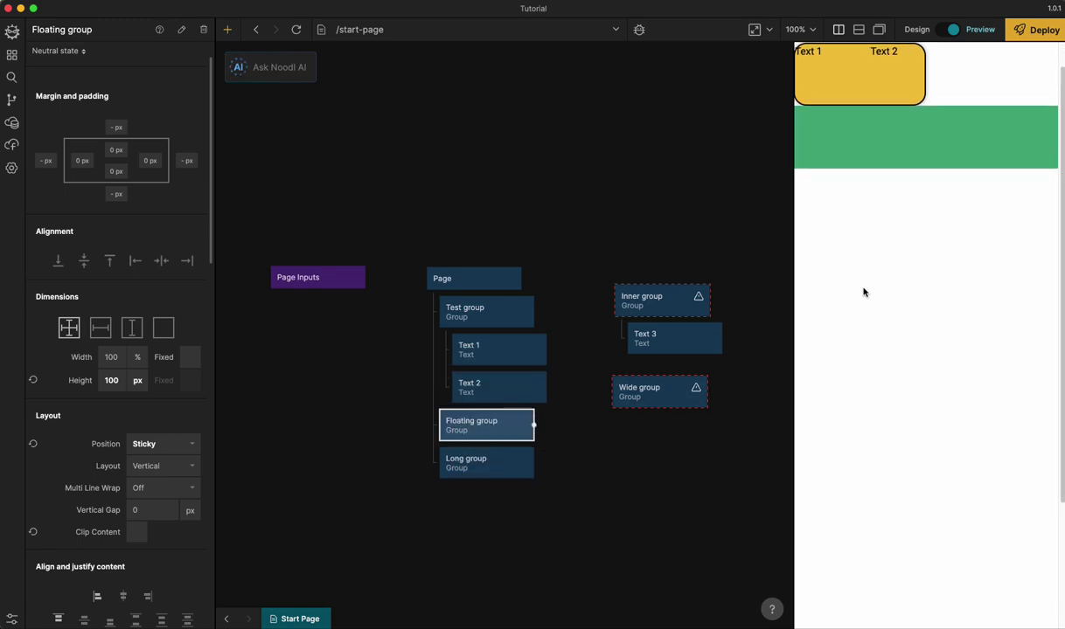
pyautogui.scroll(-2, 863, 292)
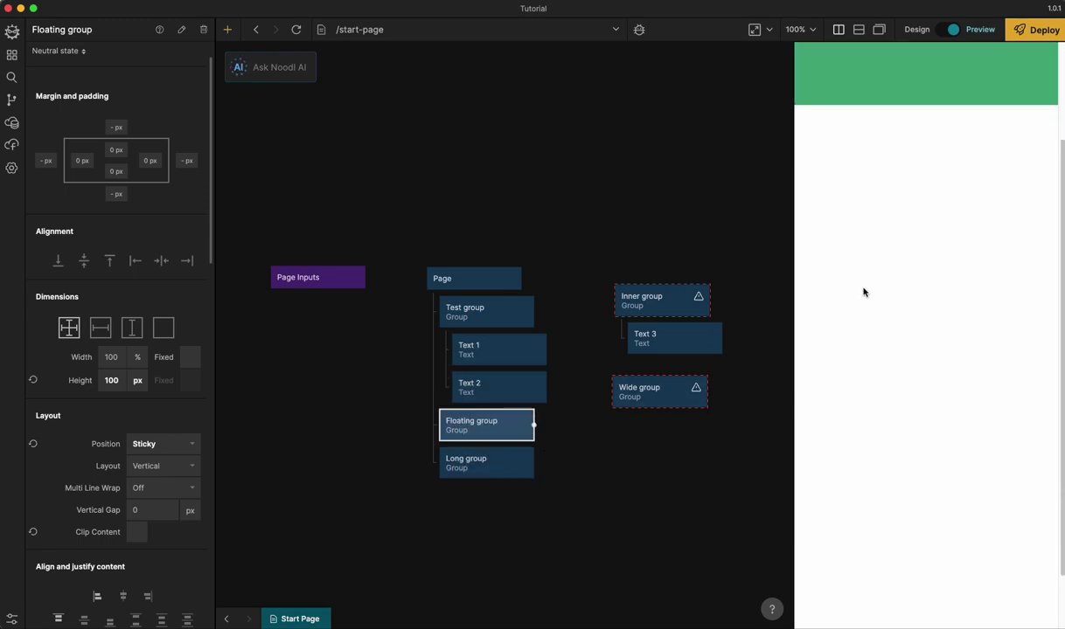
pyautogui.scroll(1, 863, 292)
pyautogui.scroll(-1, 863, 292)
pyautogui.scroll(2, 863, 292)
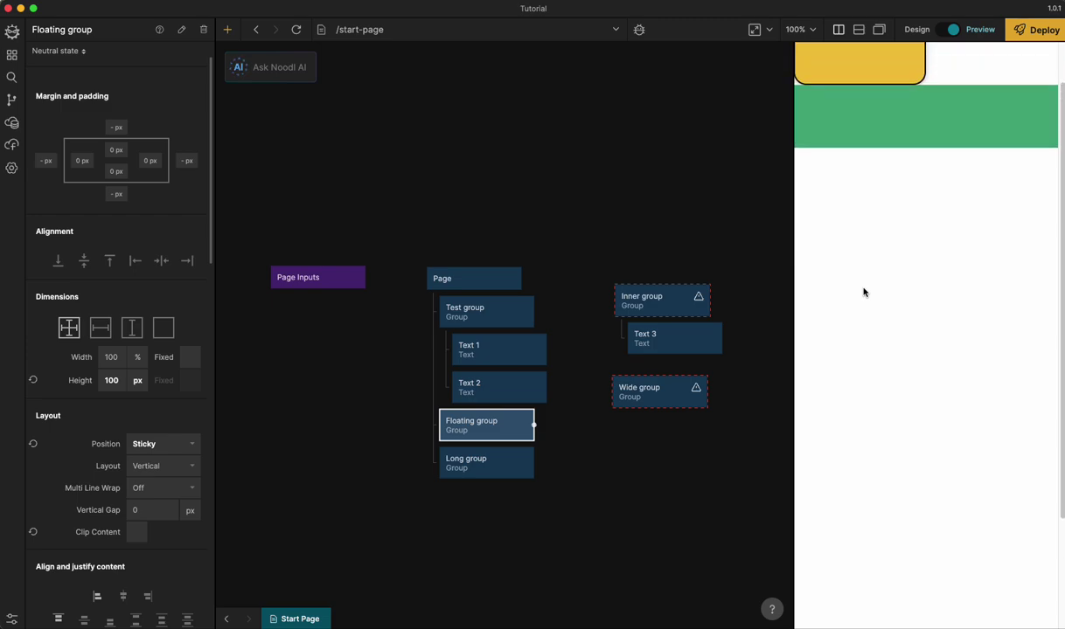
pyautogui.scroll(-1, 863, 292)
pyautogui.scroll(2, 863, 292)
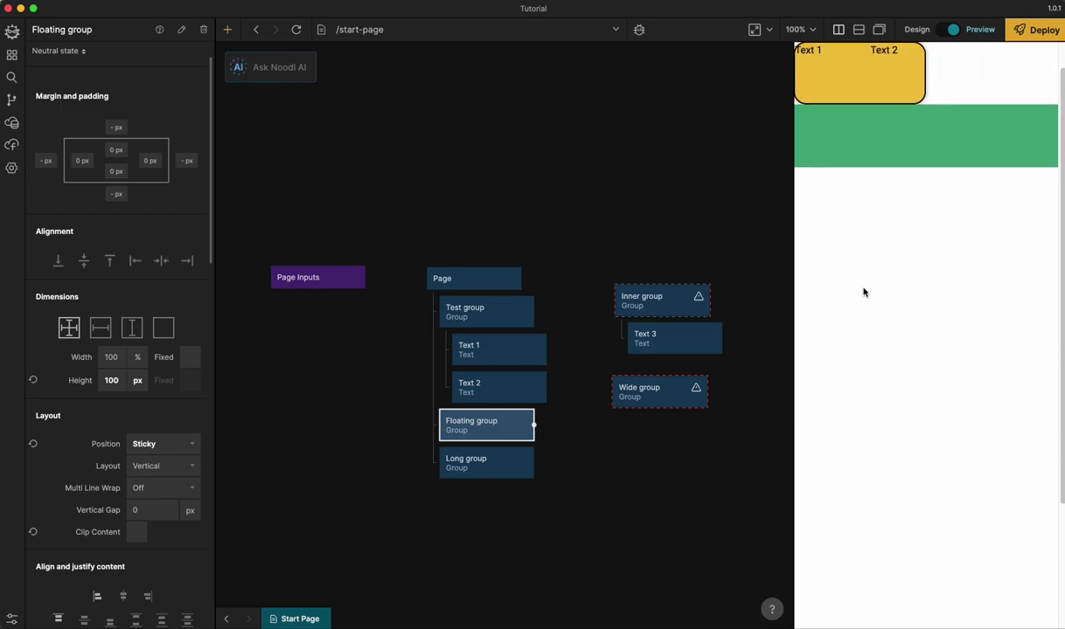
pyautogui.scroll(-1, 863, 292)
pyautogui.scroll(2, 863, 292)
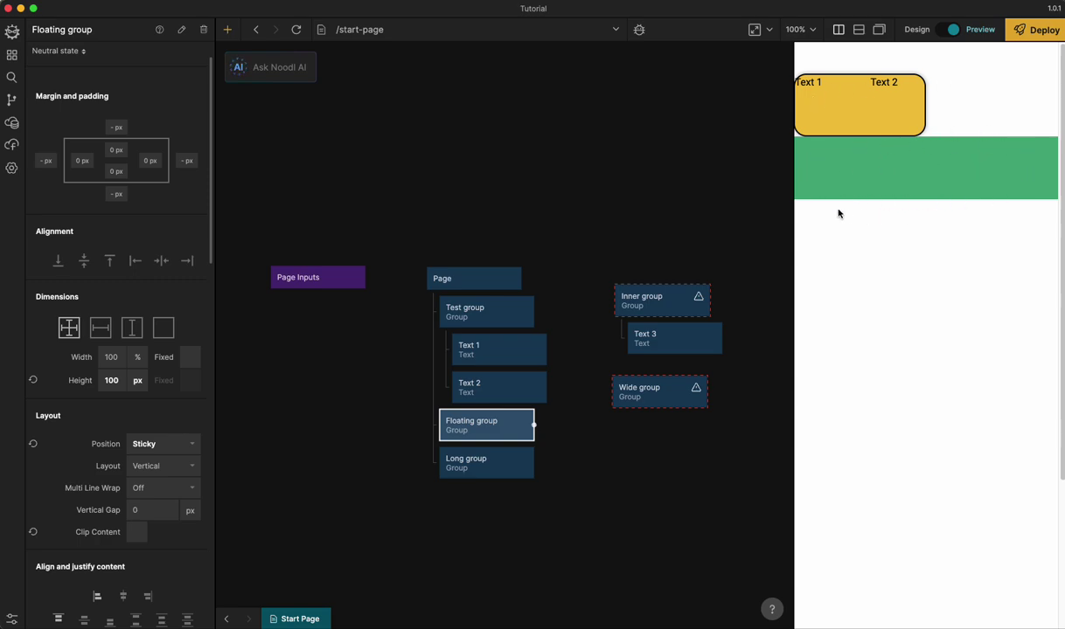
pyautogui.scroll(-3, 902, 181)
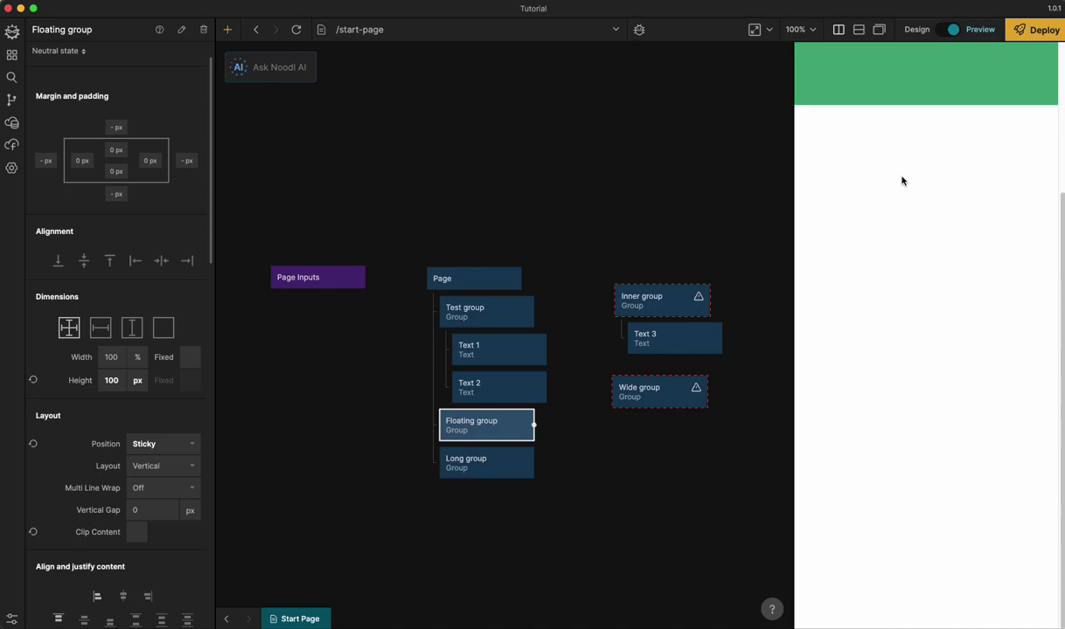
pyautogui.scroll(3, 903, 181)
# - Nest the Wide group as the first child of the Test group and enable scrolling on the Test group
pyautogui.click(651, 297)
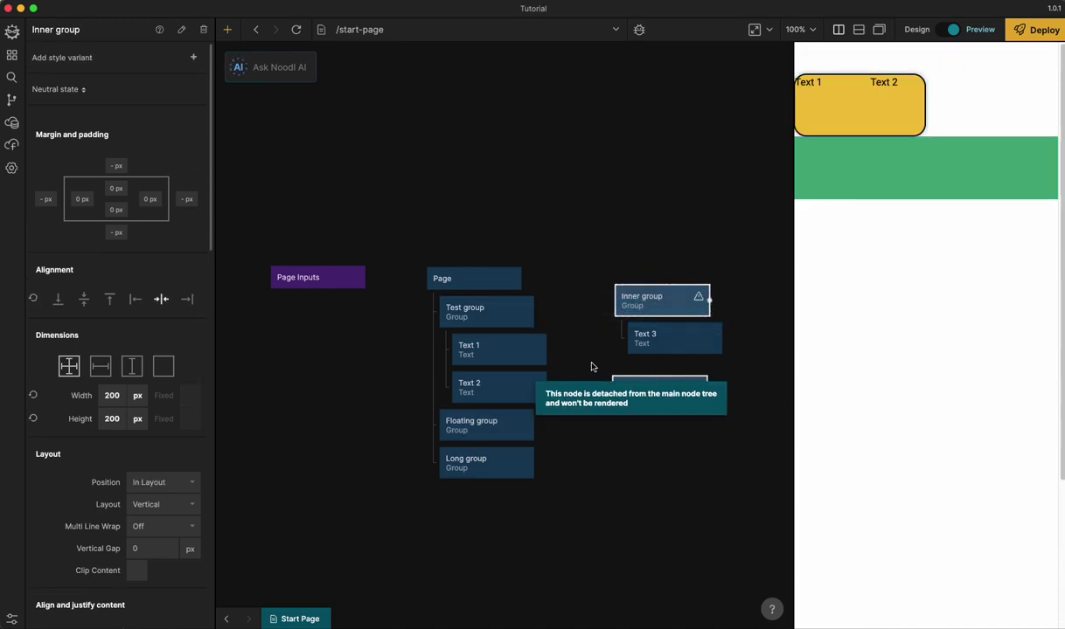
pyautogui.moveTo(682, 395); pyautogui.dragTo(480, 322)
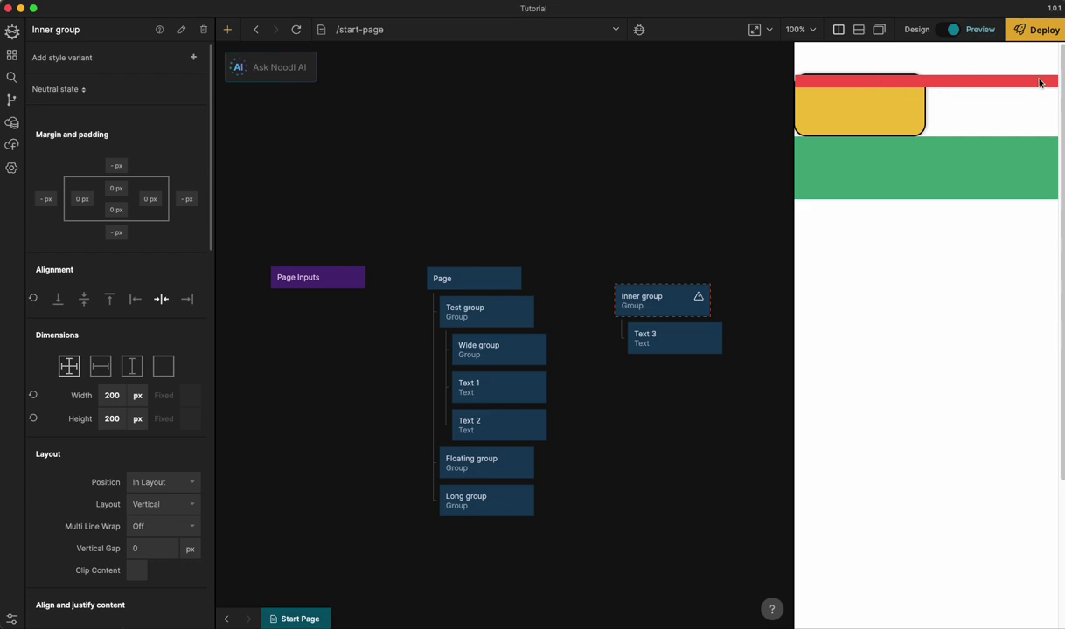
pyautogui.click(488, 312)
pyautogui.scroll(-5, 105, 460)
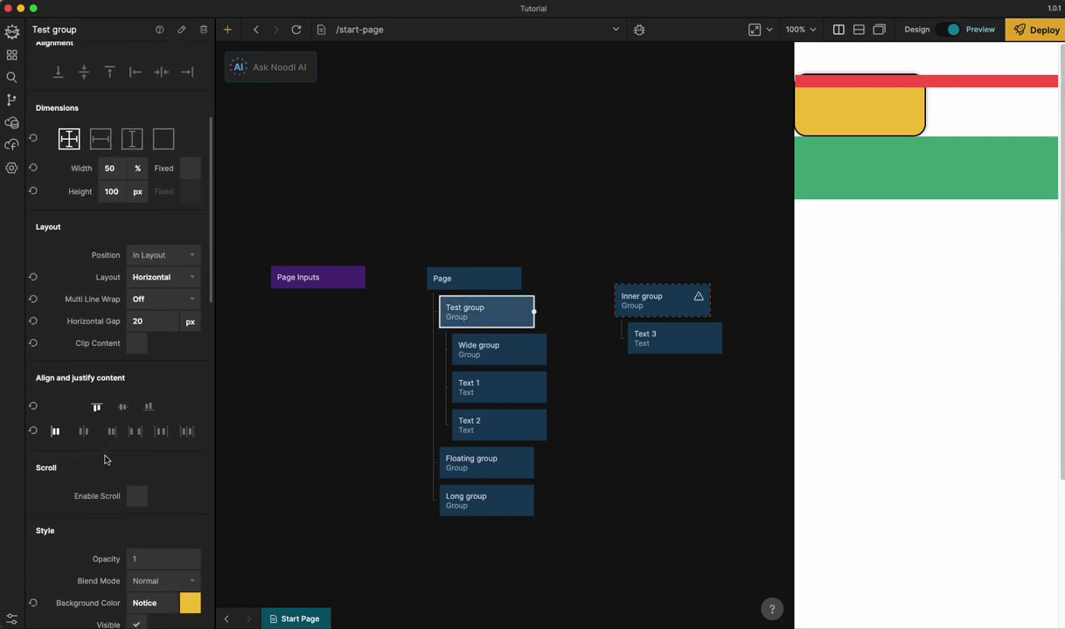
pyautogui.scroll(-3, 134, 342)
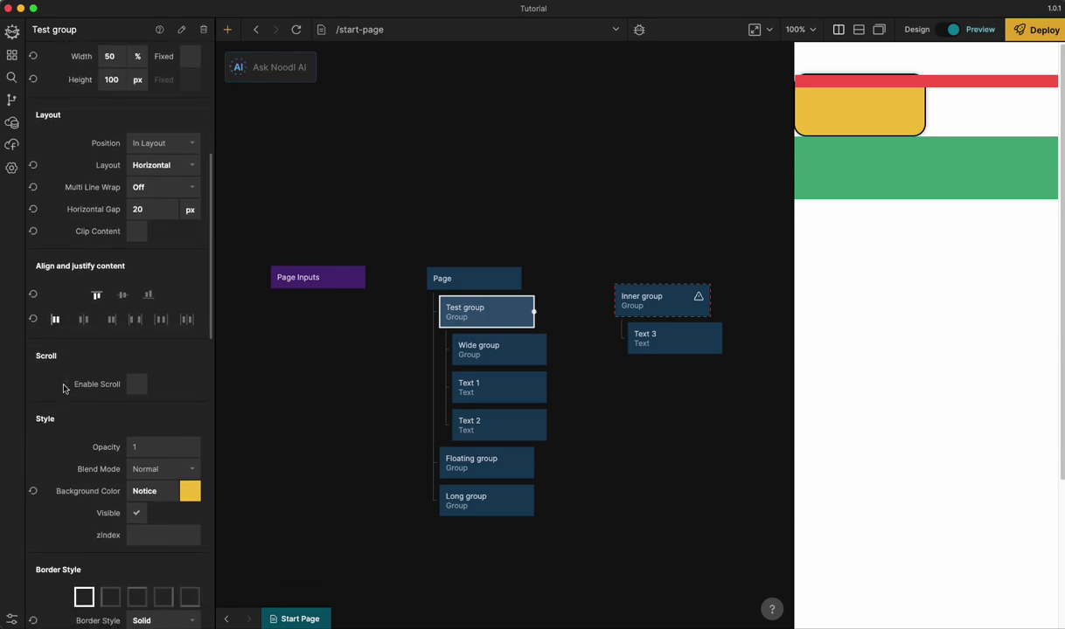
pyautogui.click(137, 331)
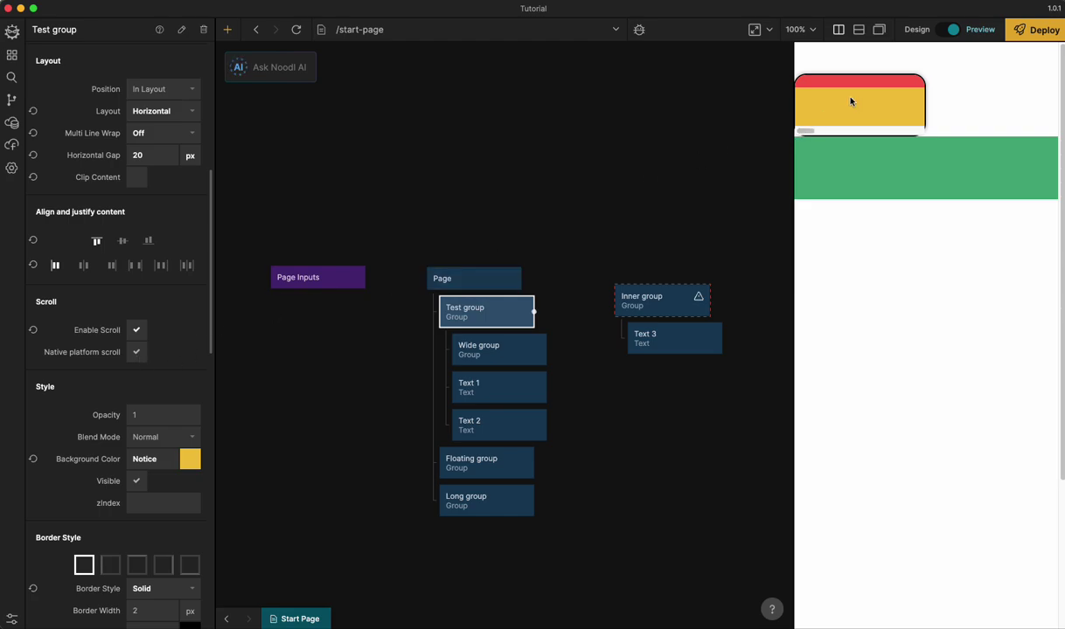
# - Test horizontal scrolling inside the Test group in the page preview and look over its dimension and layout settings
pyautogui.hscroll(3, 853, 101)
pyautogui.hscroll(-3, 853, 101)
pyautogui.scroll(5, 83, 280)
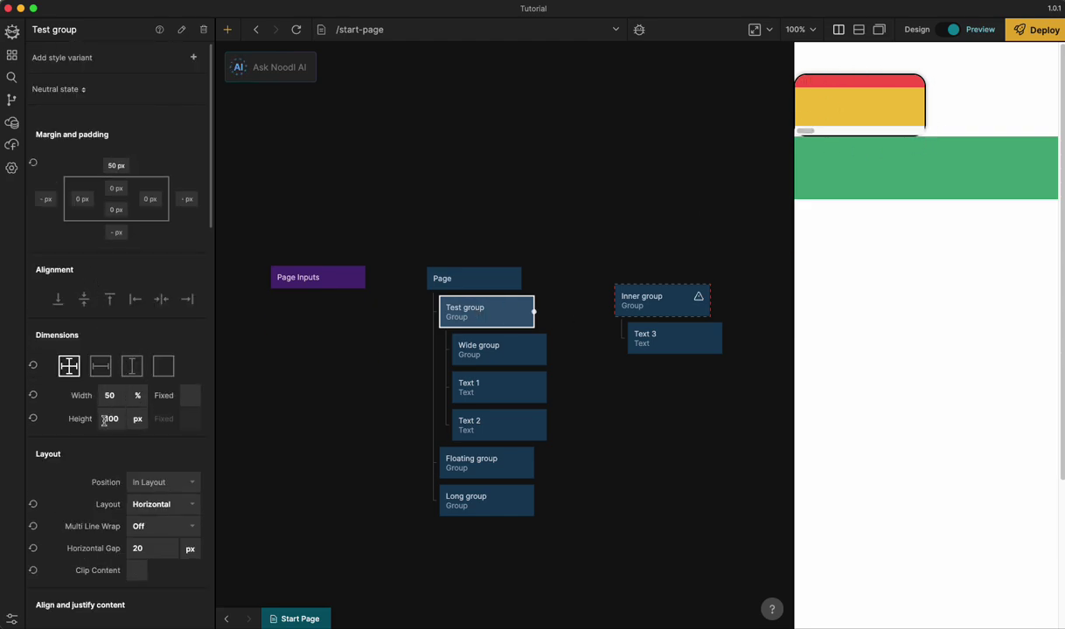
pyautogui.hscroll(2, 891, 106)
pyautogui.hscroll(5, 870, 122)
pyautogui.hscroll(-3, 870, 123)
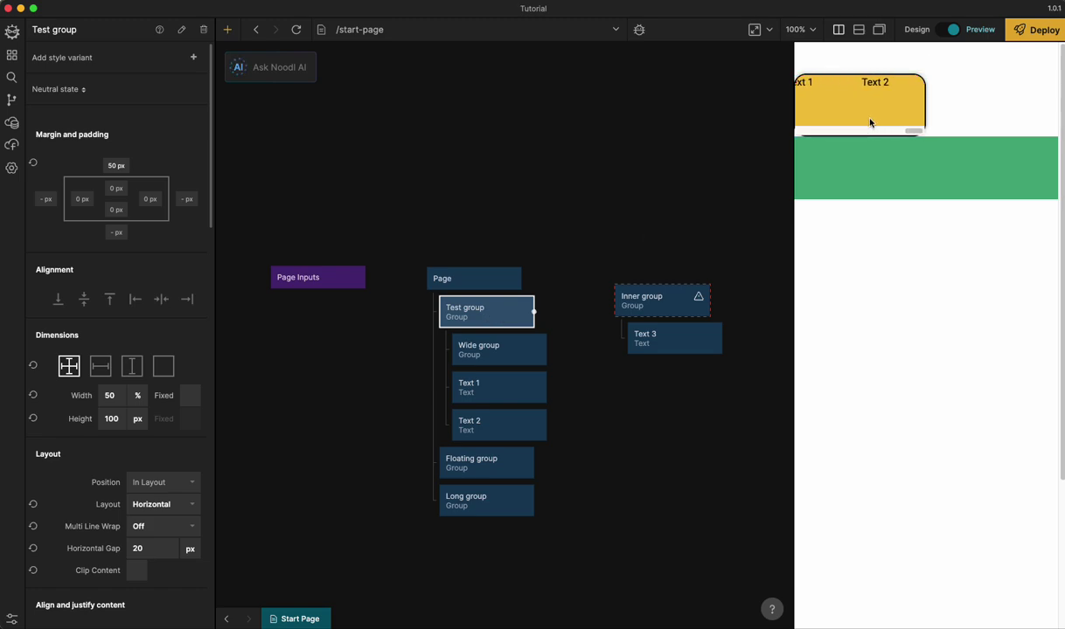
pyautogui.hscroll(-3, 870, 122)
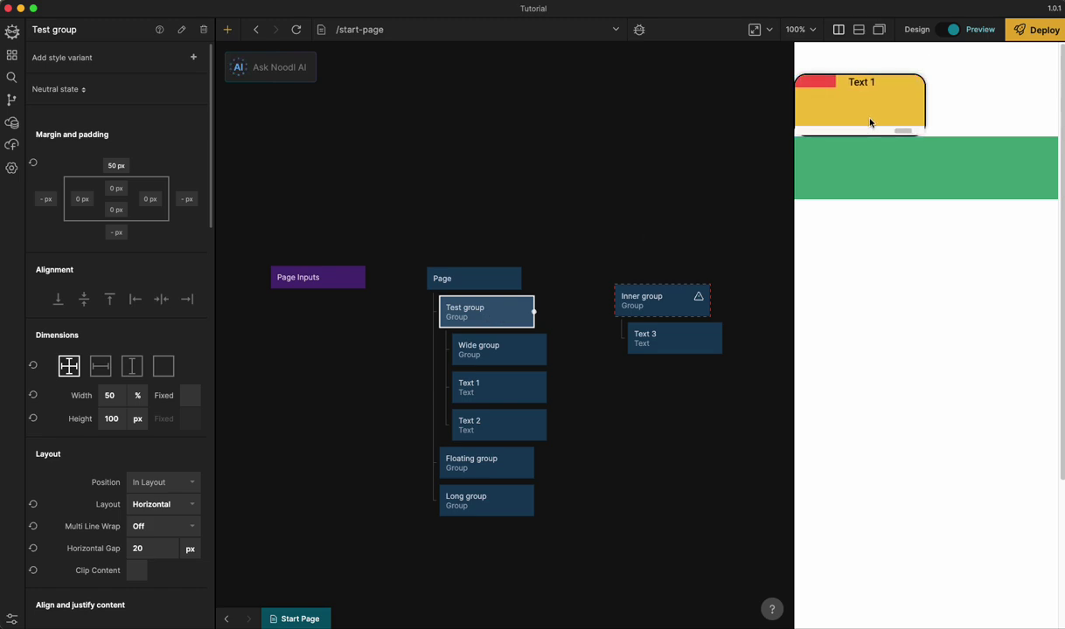